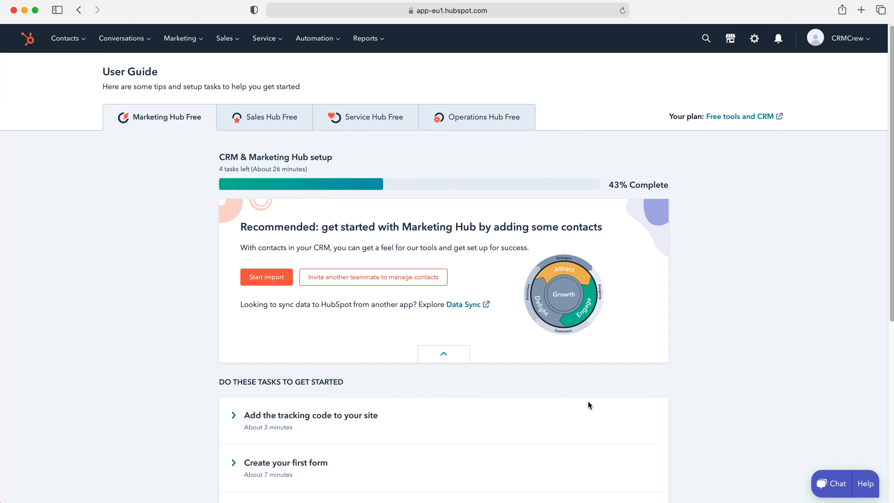
- Open the record of the first sample contact in the contacts list
click(86, 38)
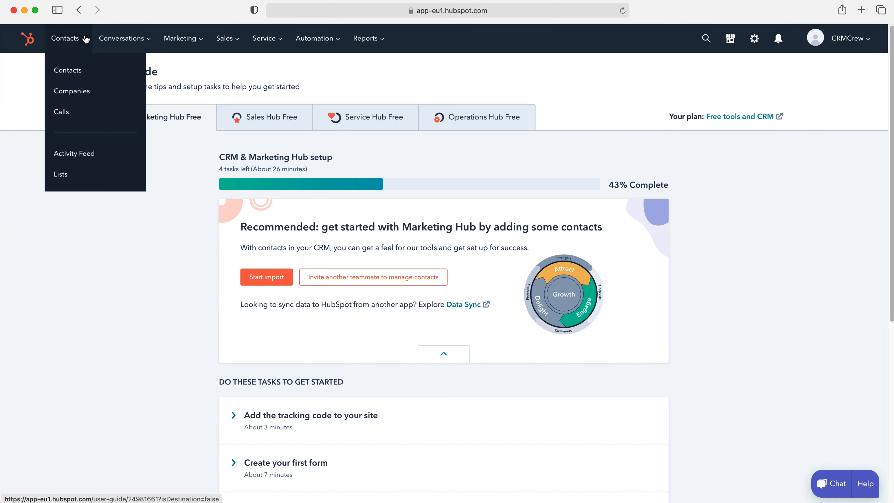
click(95, 73)
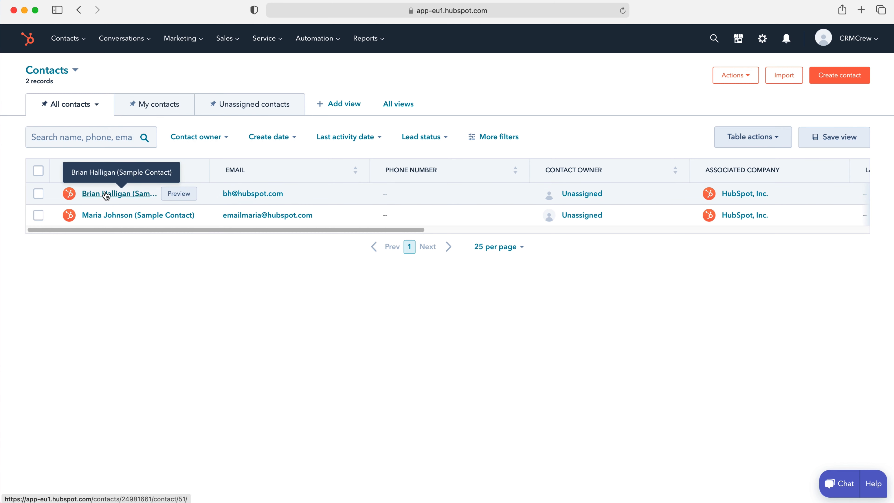
click(121, 194)
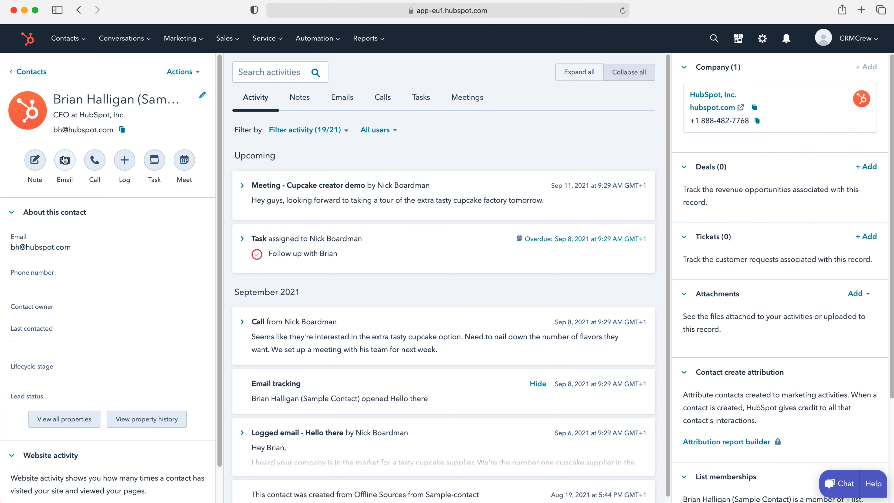
- Start a new meeting for the contact, title it "Test" and check who is selected as attendee
click(184, 161)
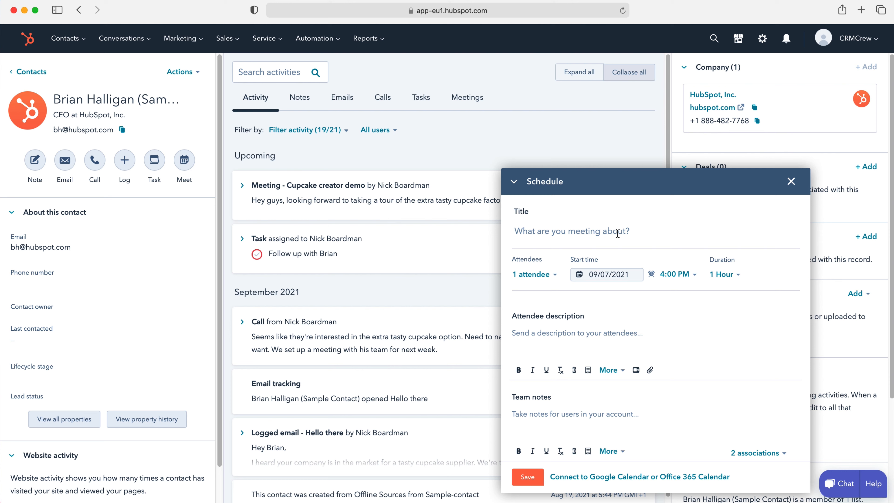
text(Test)
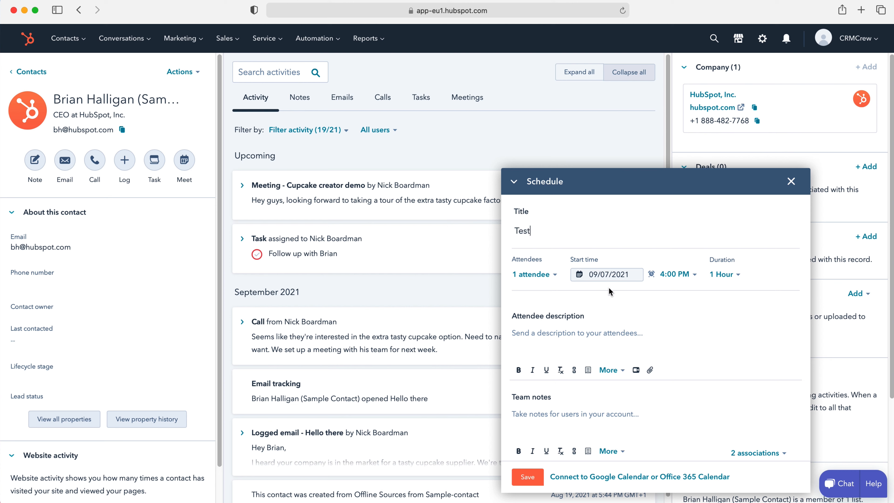
click(534, 275)
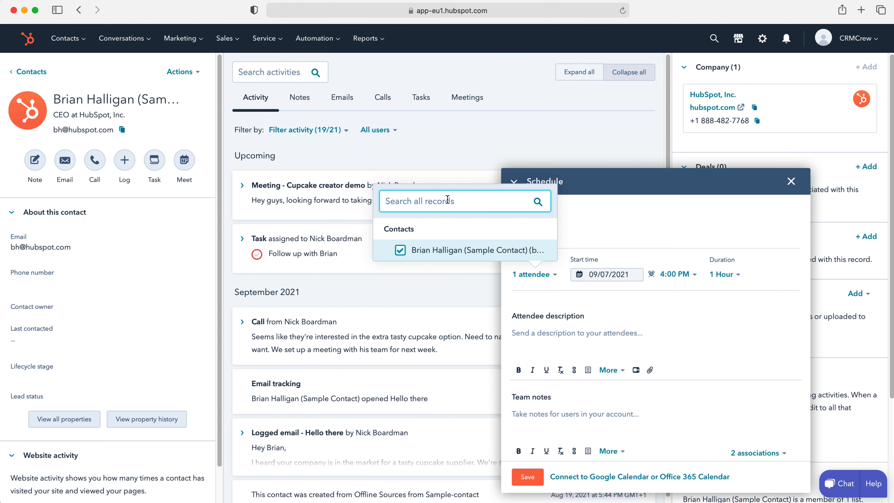
click(608, 223)
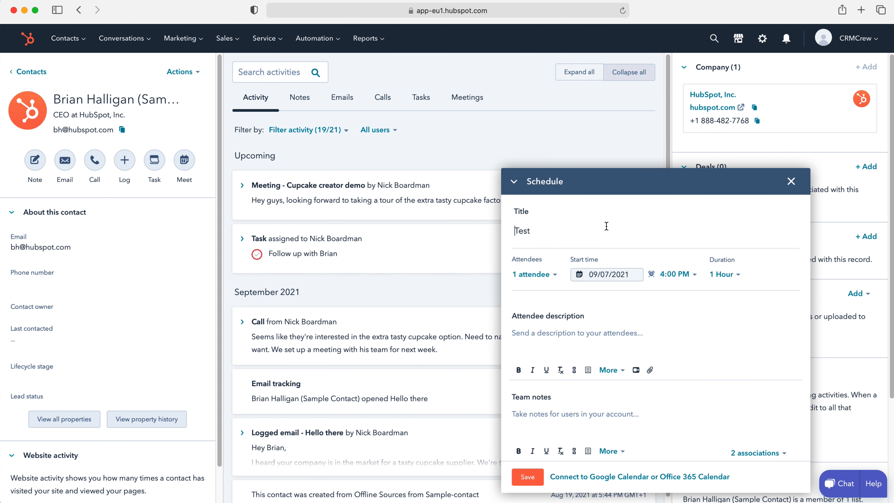
- Look through the date and start time choices for the meeting, keeping the preset date and time
click(613, 274)
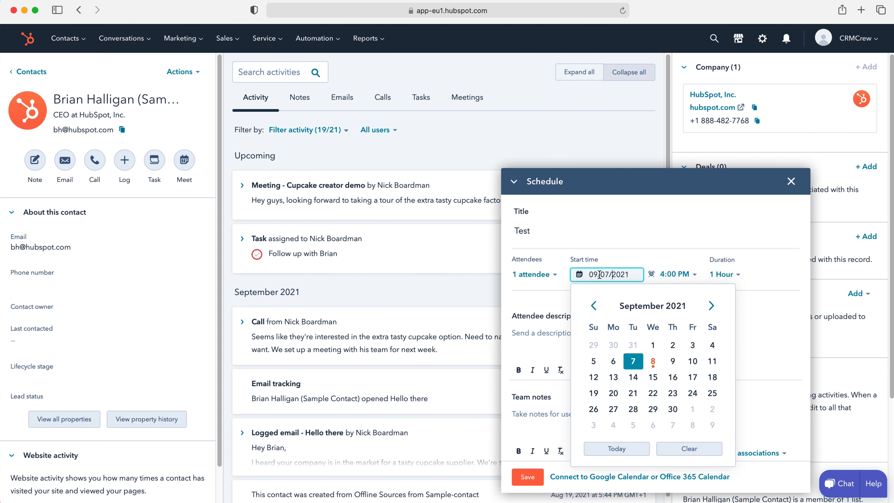
click(655, 259)
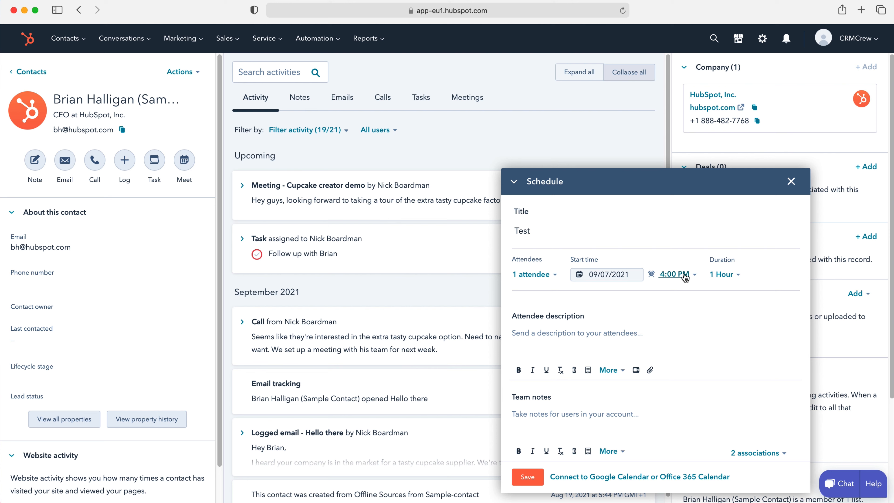
click(688, 276)
scroll(659, 373, down, 2)
scroll(659, 373, up, 5)
scroll(659, 375, down, 8)
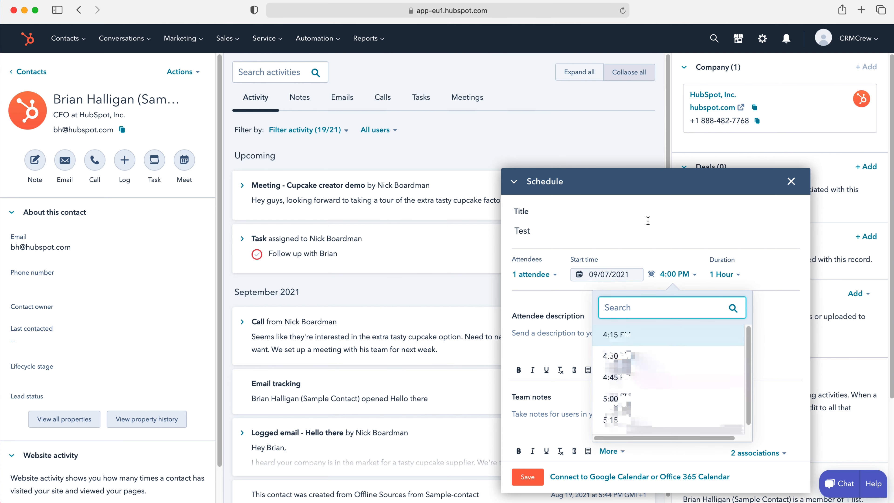
click(648, 208)
- Look through the available meeting durations, keeping the preset duration
click(739, 277)
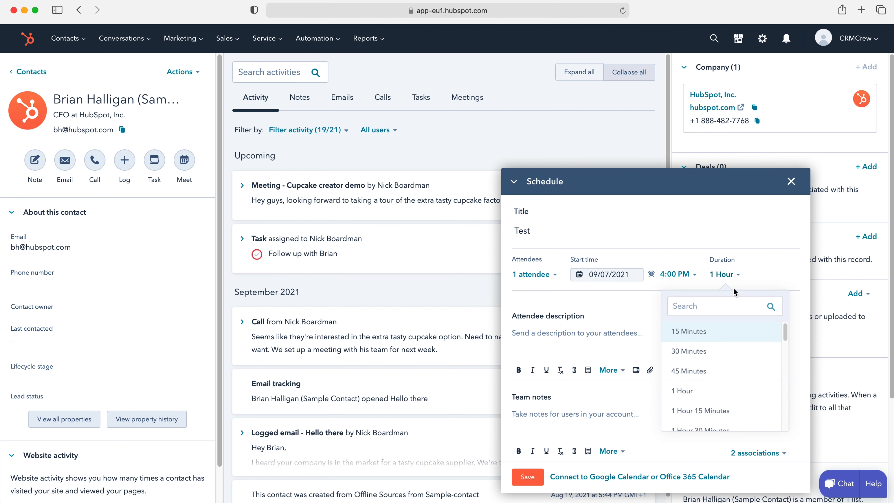
scroll(731, 368, down, 3)
scroll(732, 370, down, 3)
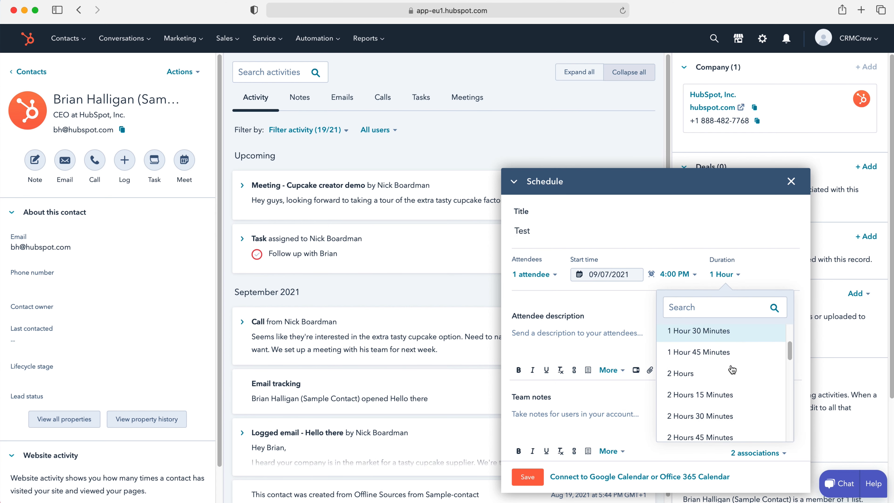
scroll(731, 371, up, 6)
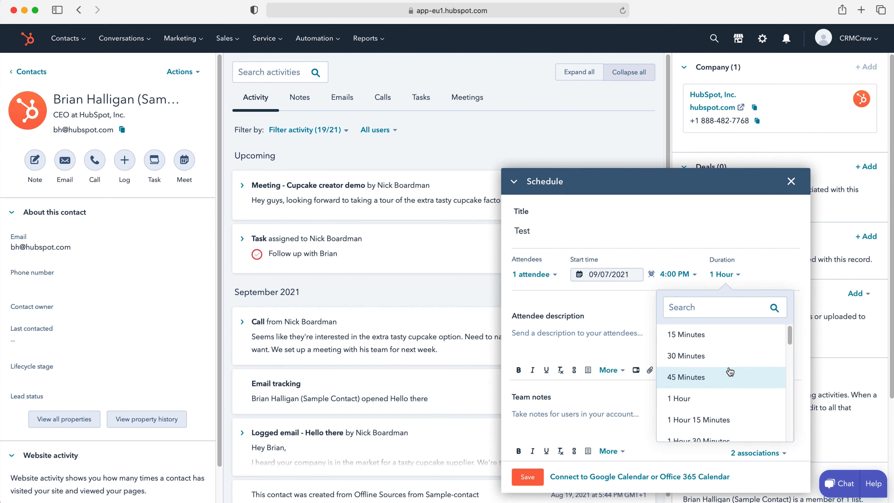
click(765, 247)
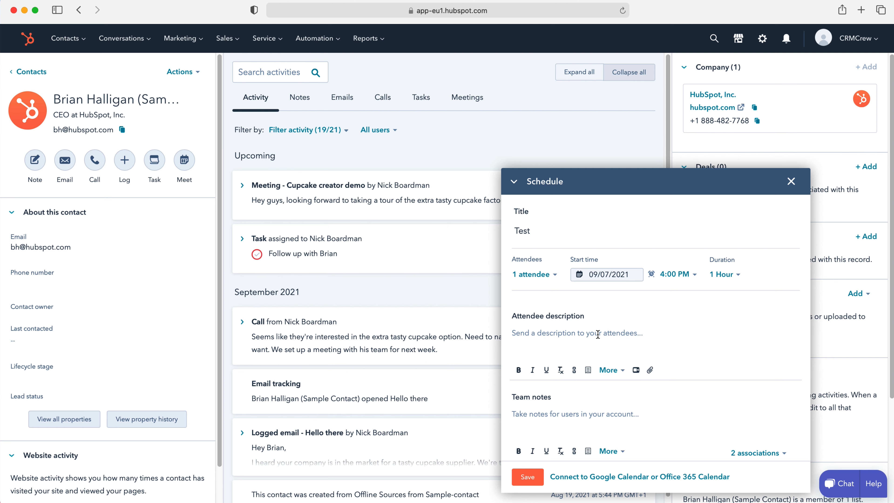
- Examine the extra formatting options for the attendee description and the records associated with the meeting
click(621, 374)
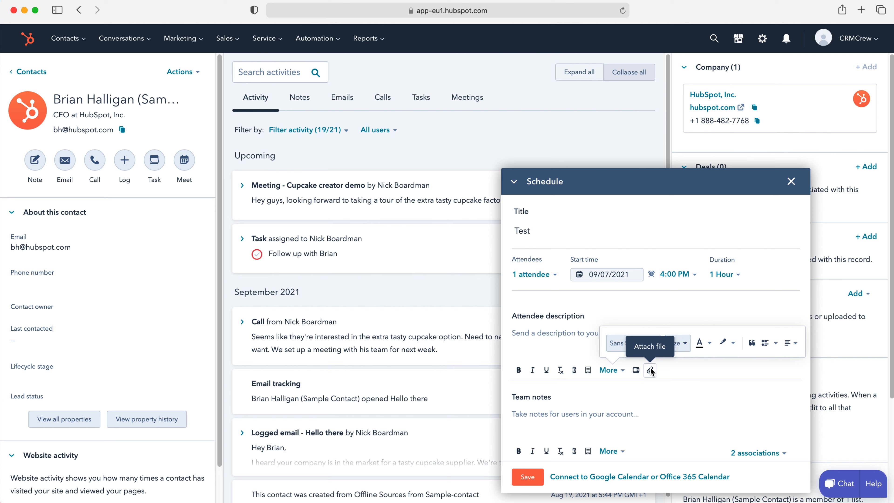
click(549, 334)
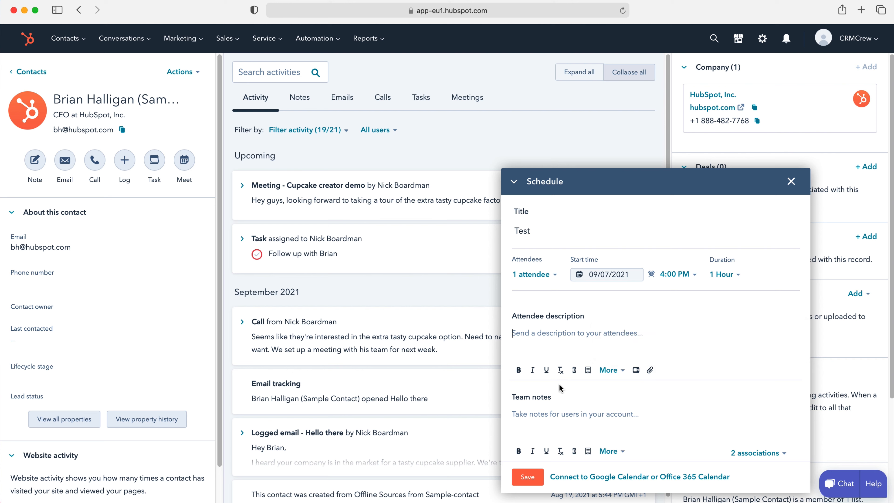
click(581, 410)
click(783, 456)
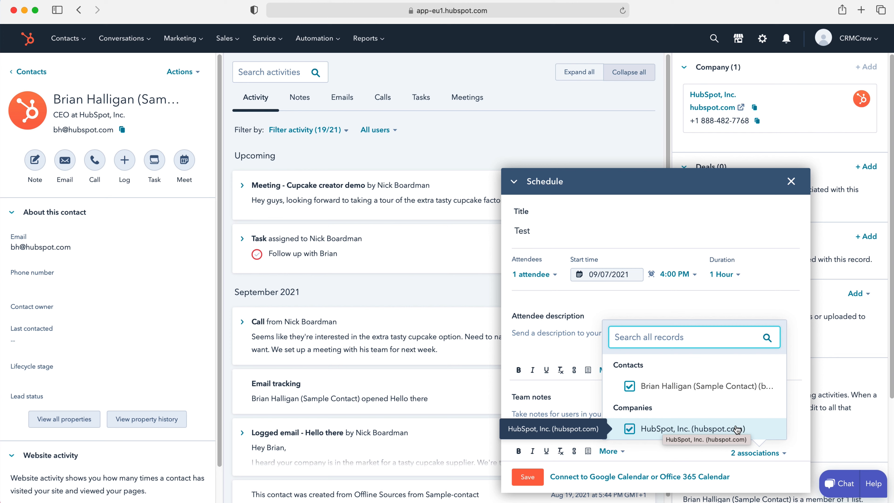
click(572, 332)
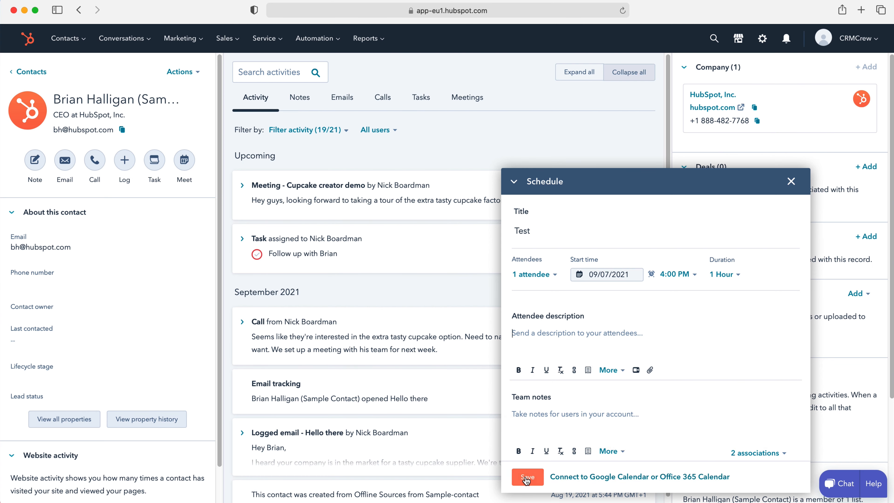
- Save the Test meeting and check its entry among the contact's meetings
click(527, 478)
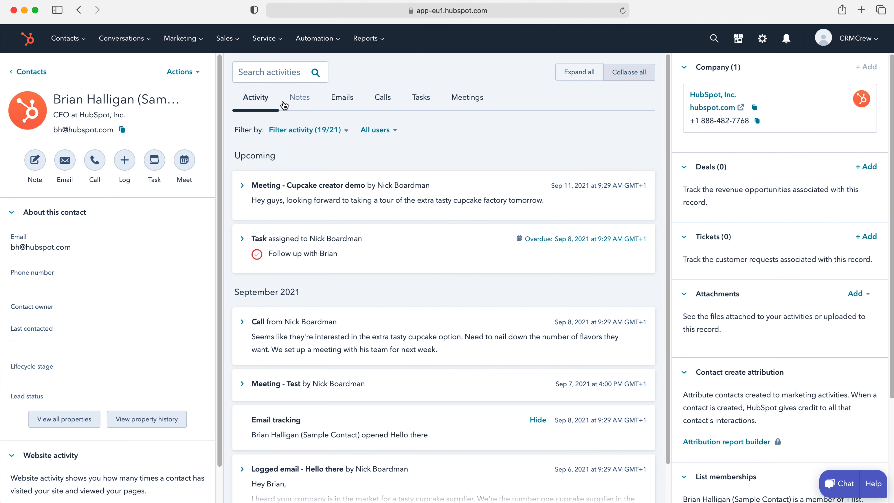
click(469, 98)
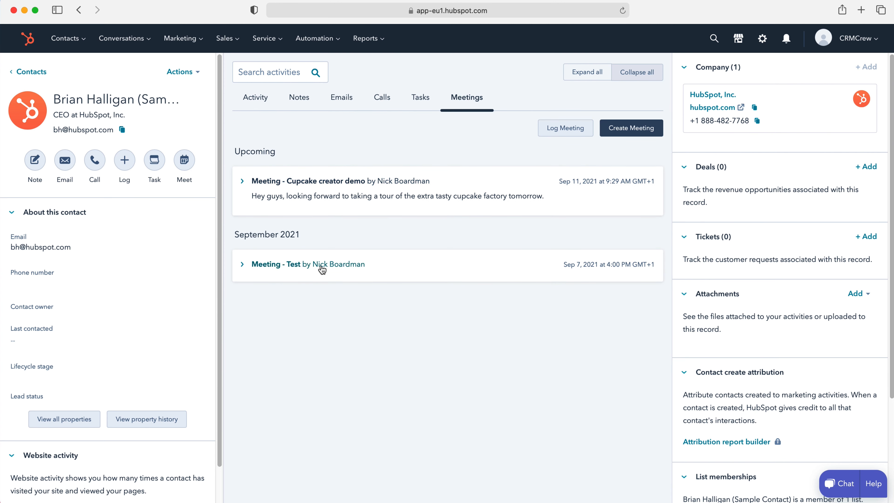
click(258, 268)
click(257, 268)
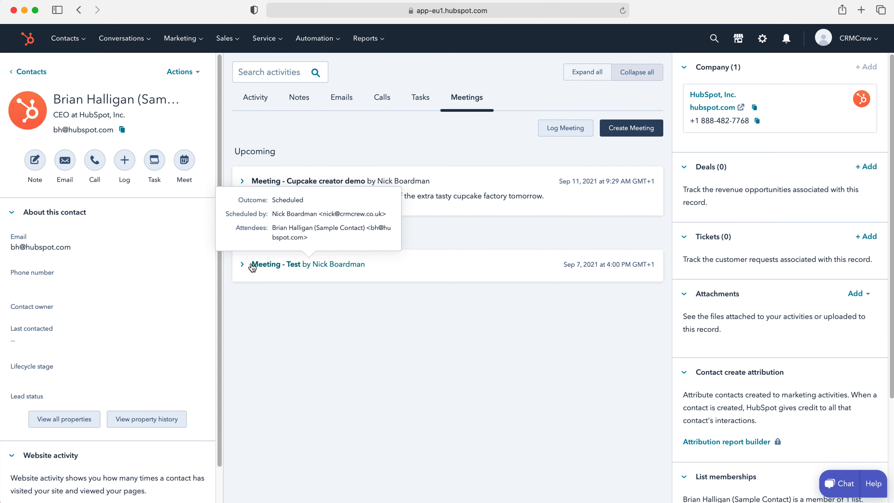
click(273, 270)
click(272, 270)
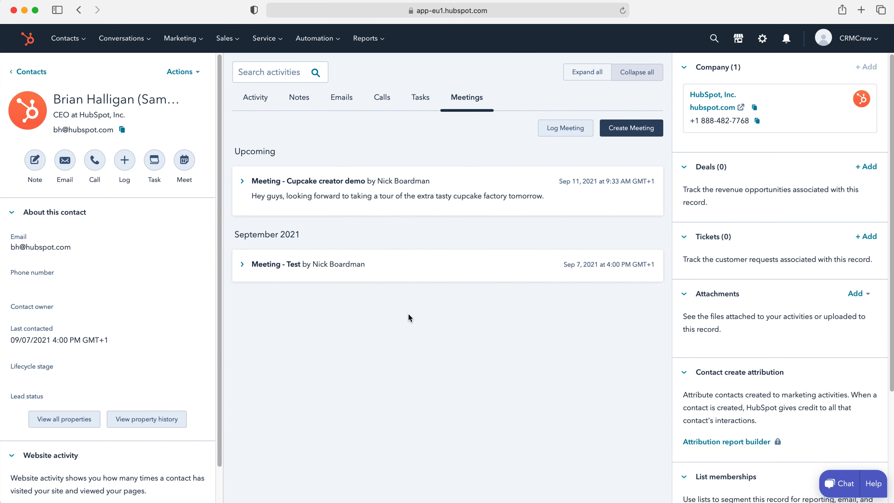